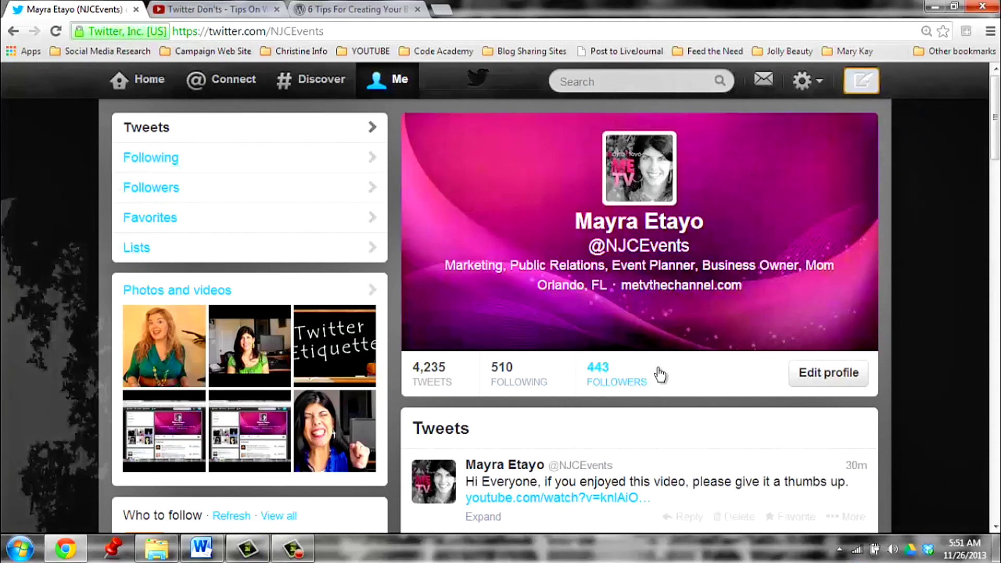
Compose a new tweet and paste in 'Super helpful article - 6 Tips For Creating Your Business Cards'
click(872, 82)
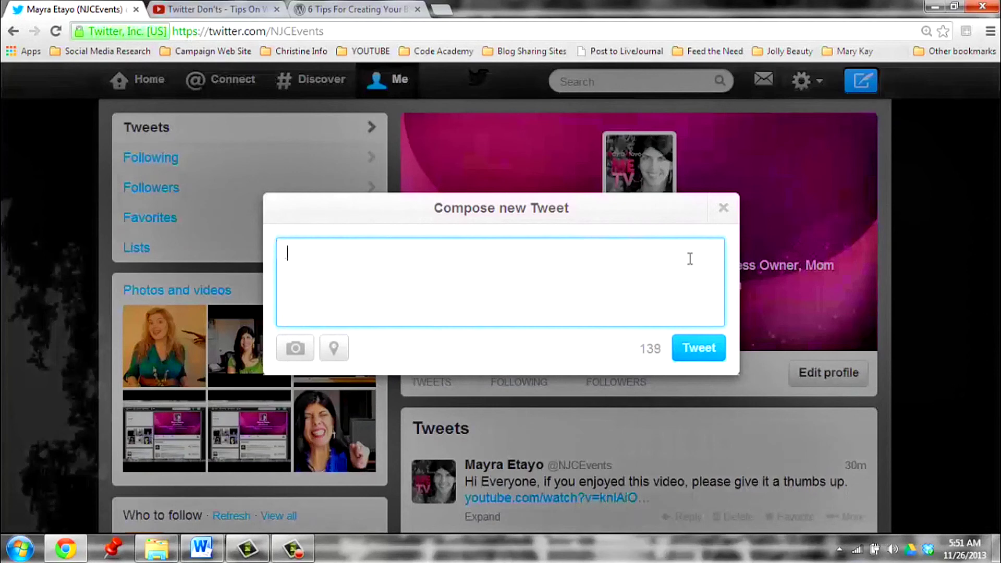
key(BackSpace)
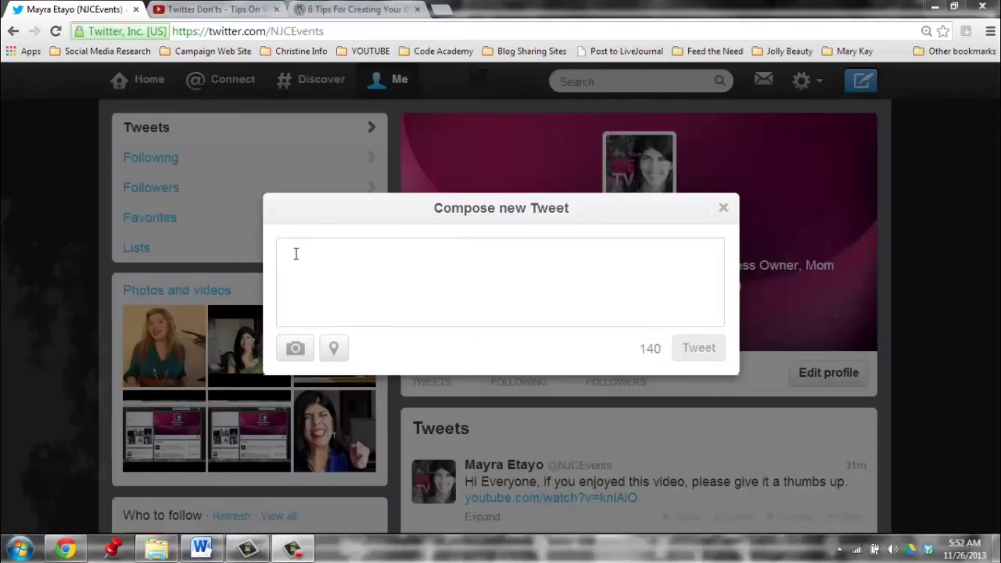
click(326, 251)
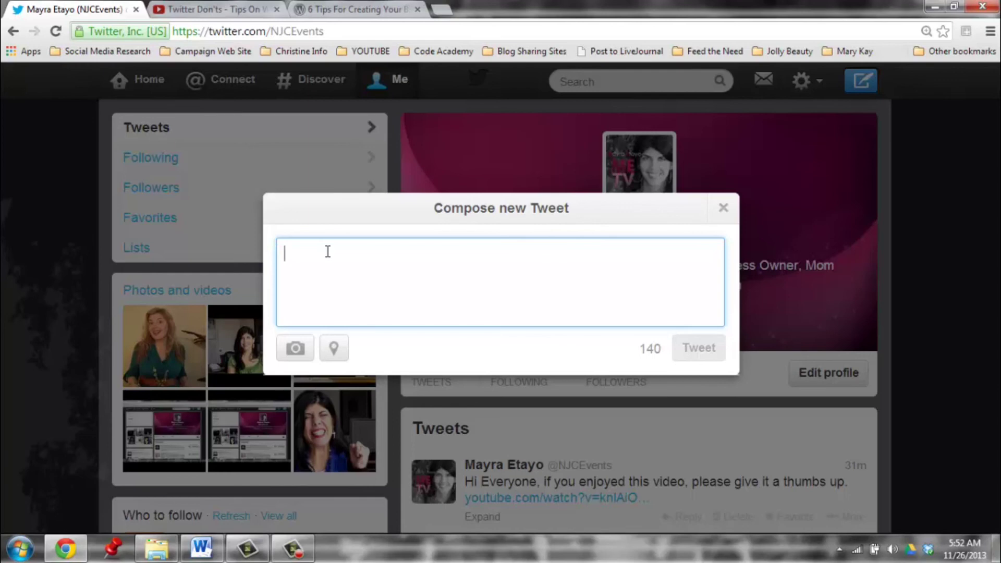
text(Super helpful article - 6 Tips For Creating Your Business Cards)
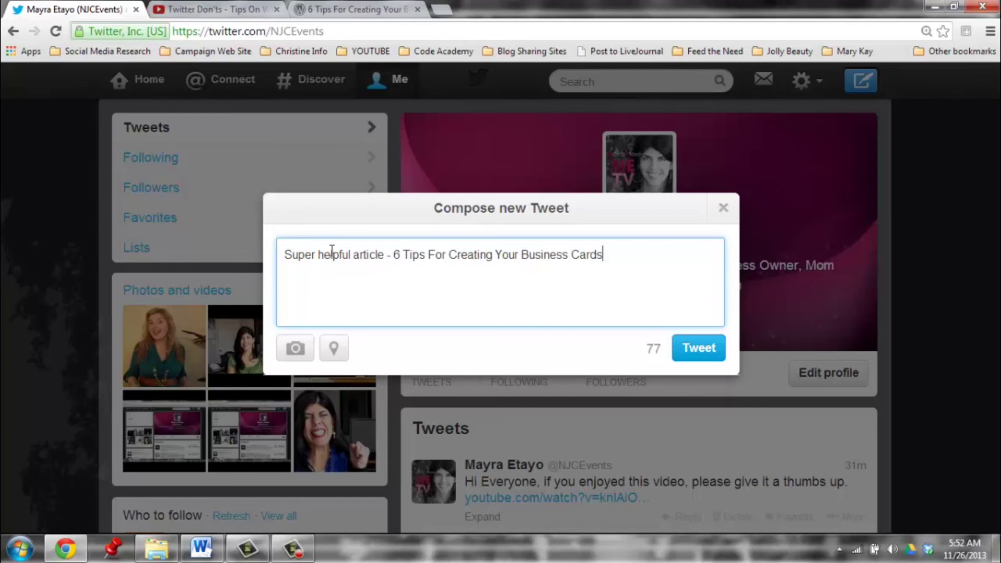
text(-)
click(340, 8)
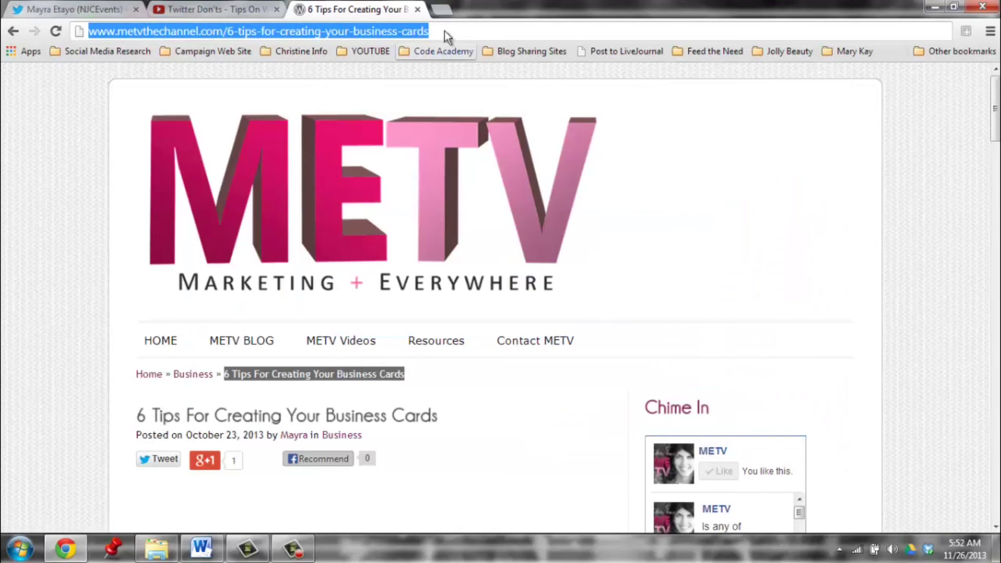
drag(444, 32, 88, 30)
key(ctrl+c)
click(67, 10)
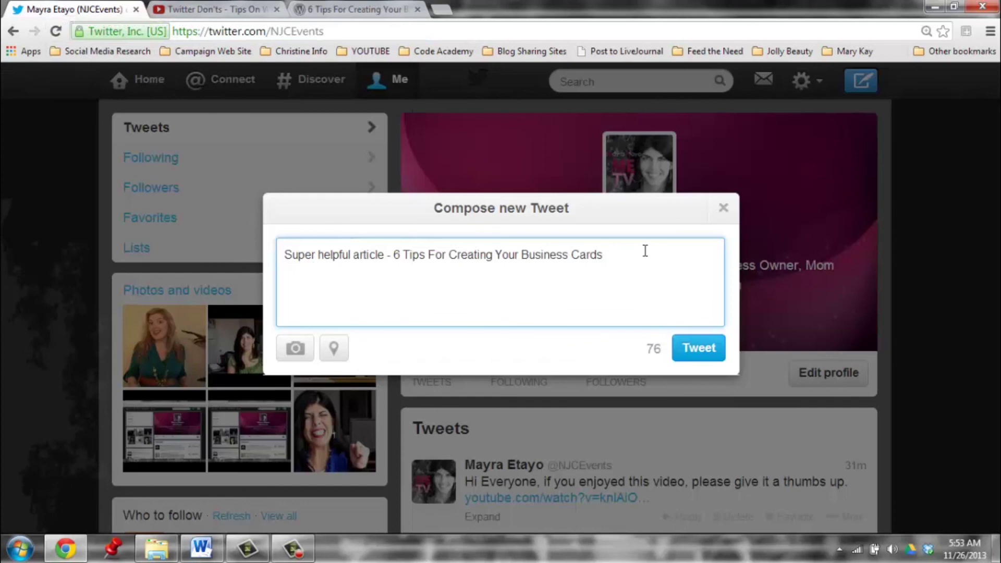
key(ctrl+v)
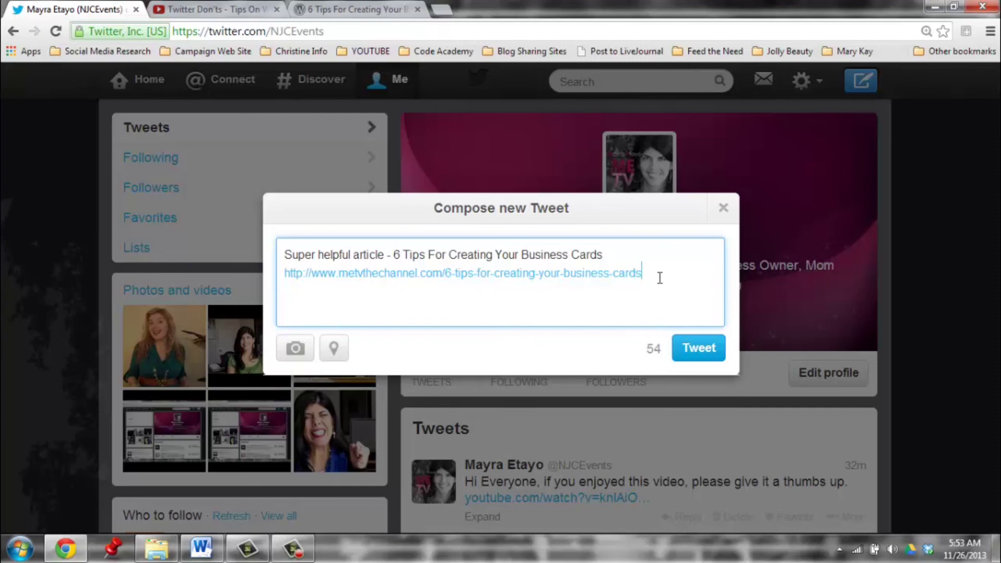
Delete the tweet's title line, leaving only the article link with 118 characters remaining
double_click(607, 253)
drag(509, 251, 278, 247)
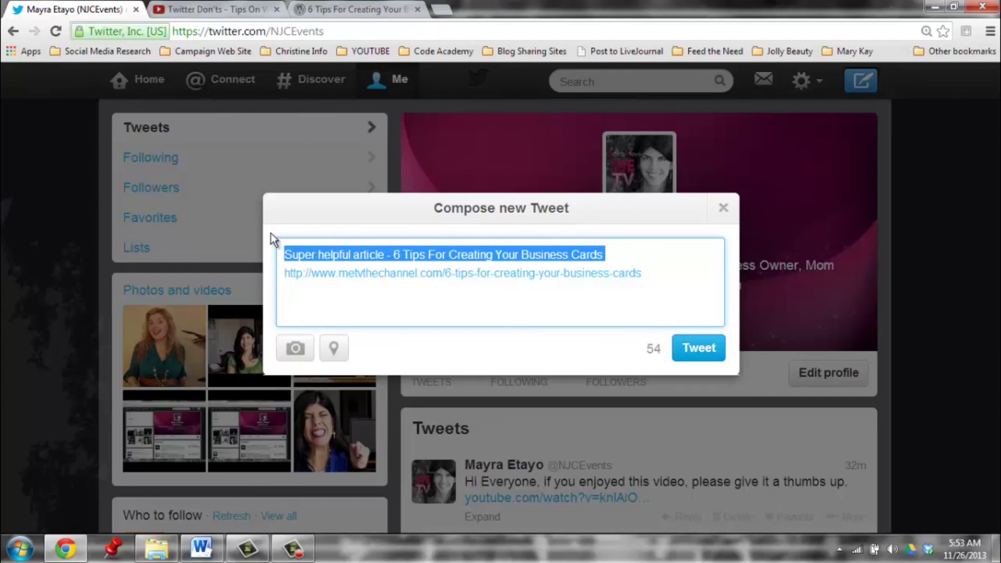
key(BackSpace)
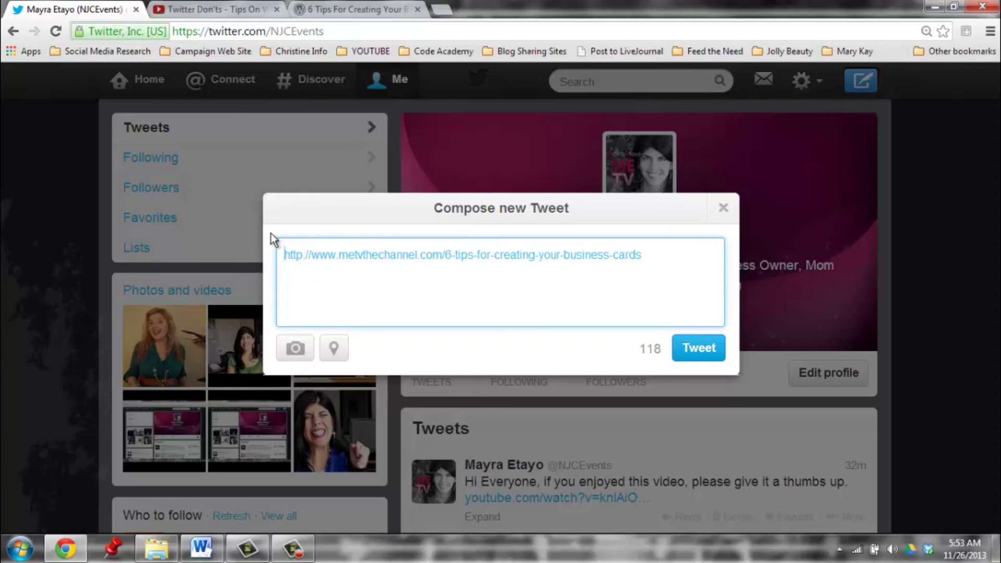
key(F9)
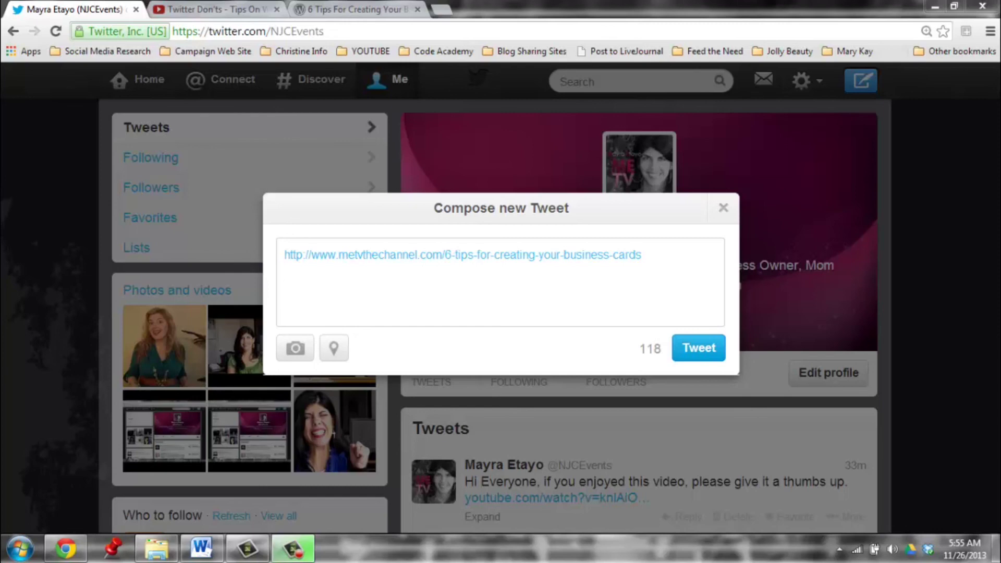
click(636, 252)
drag(538, 254, 716, 272)
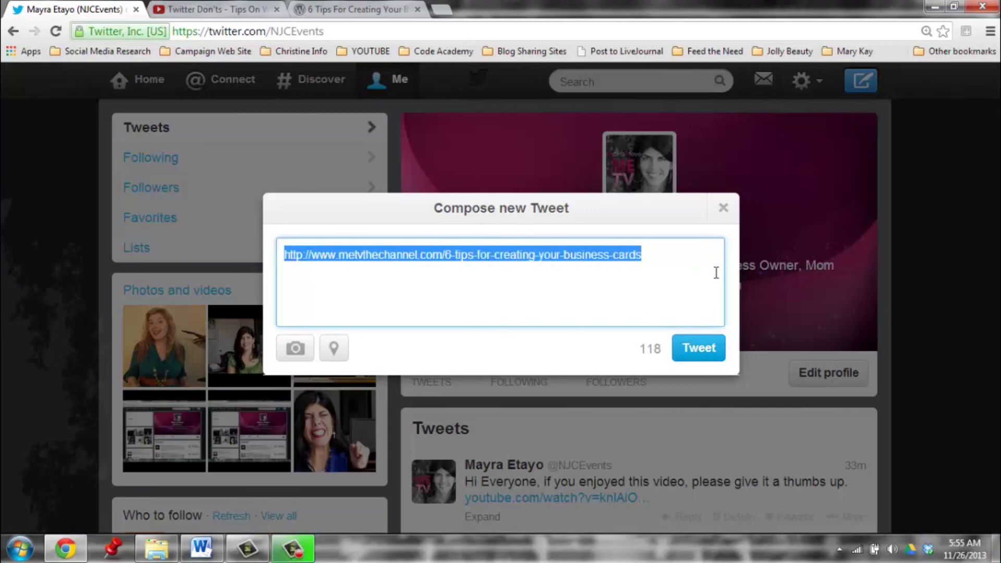
text(w)
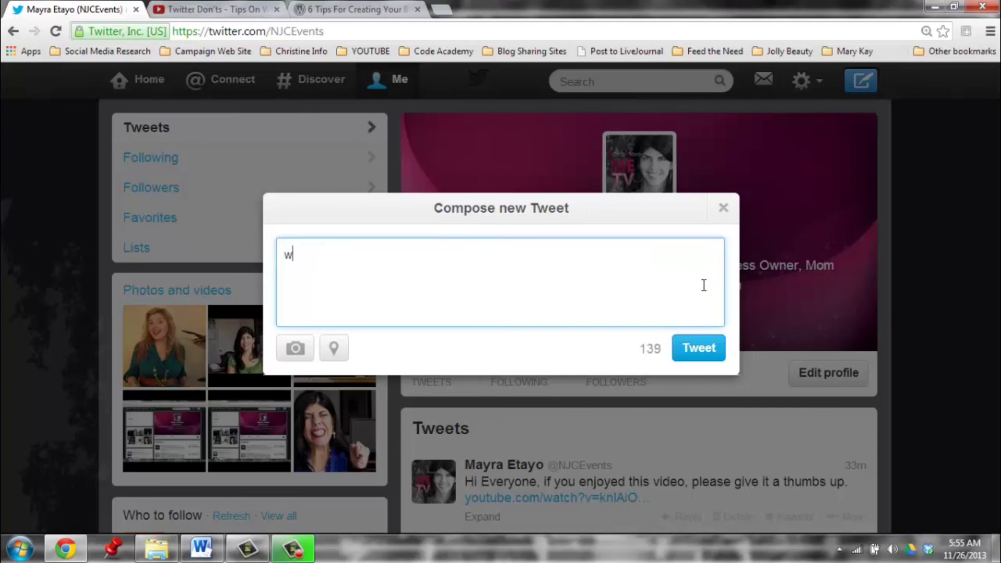
text(ww.facebook)
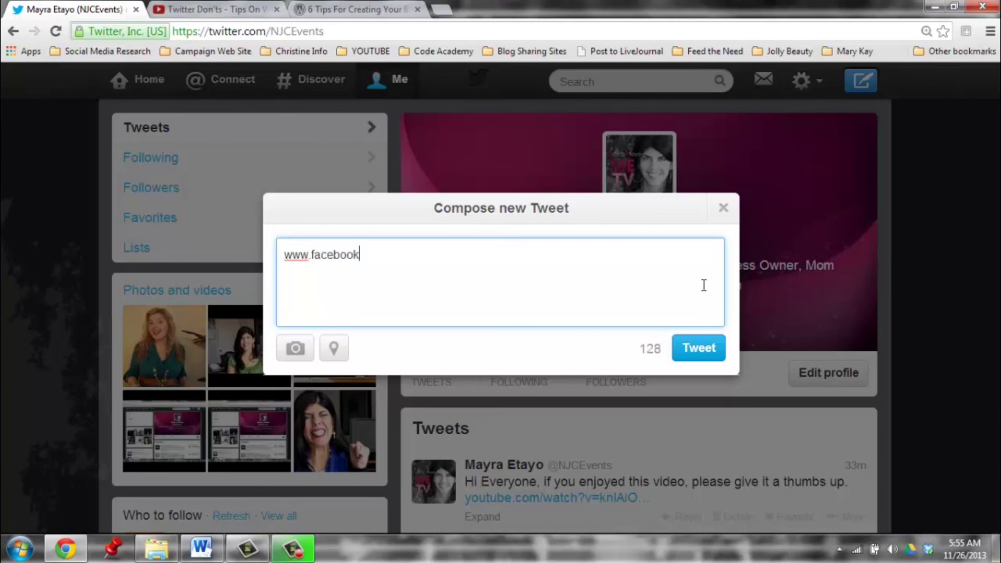
text(.com)
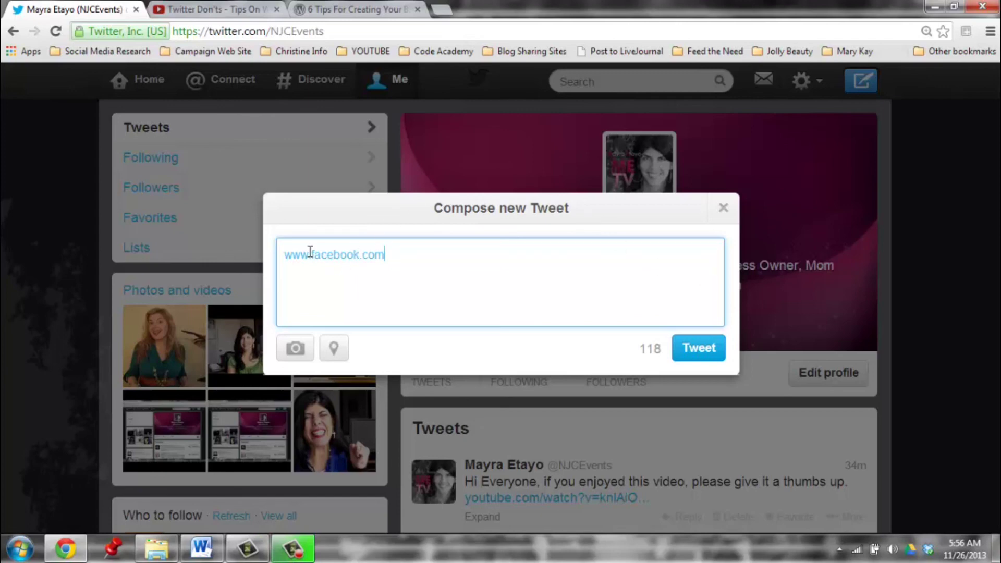
drag(310, 255, 283, 255)
key(BackSpace)
Type 1.com over 'facebook.com' in the tweet box
mouse_move(378, 255)
mouse_down()
mouse_move(272, 247)
mouse_move(398, 255)
mouse_up()
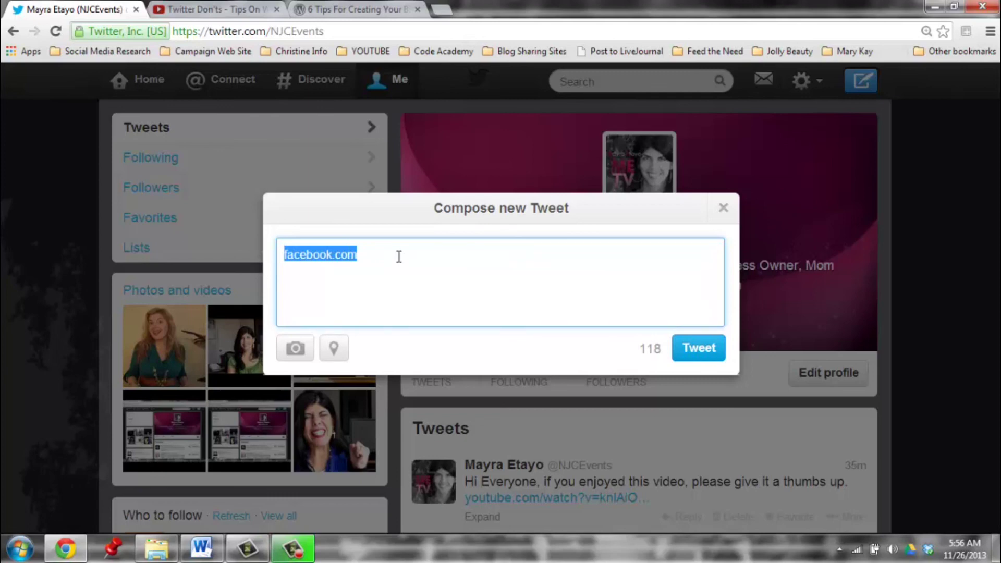
text(1.)
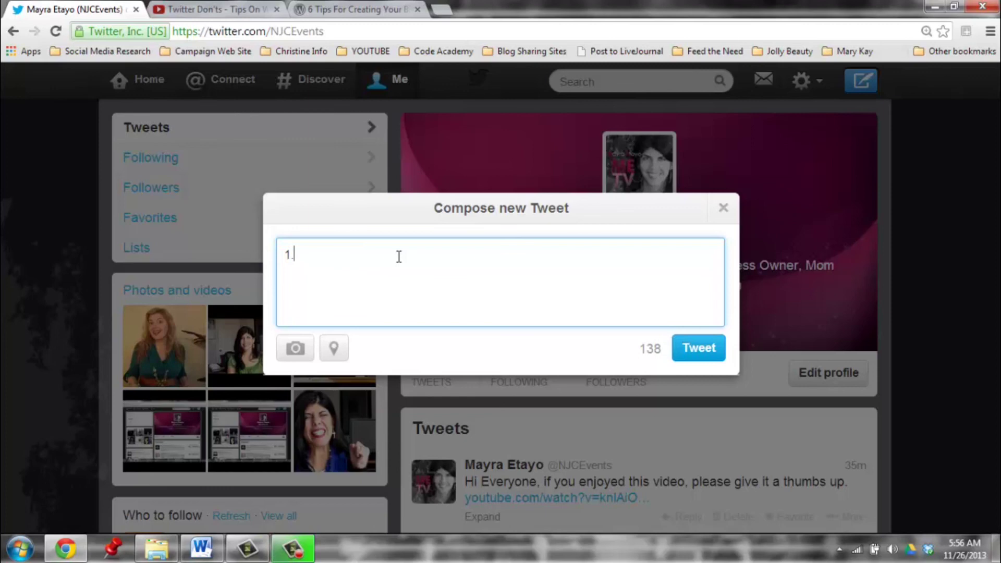
text(com)
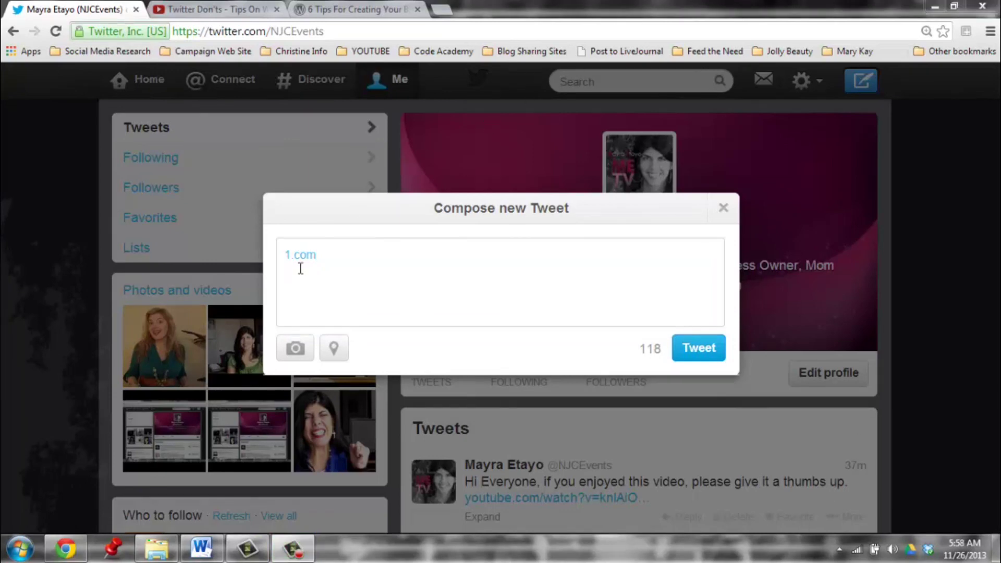
Clear the leftover 1.com text from the tweet box
click(334, 257)
key(ctrl+a)
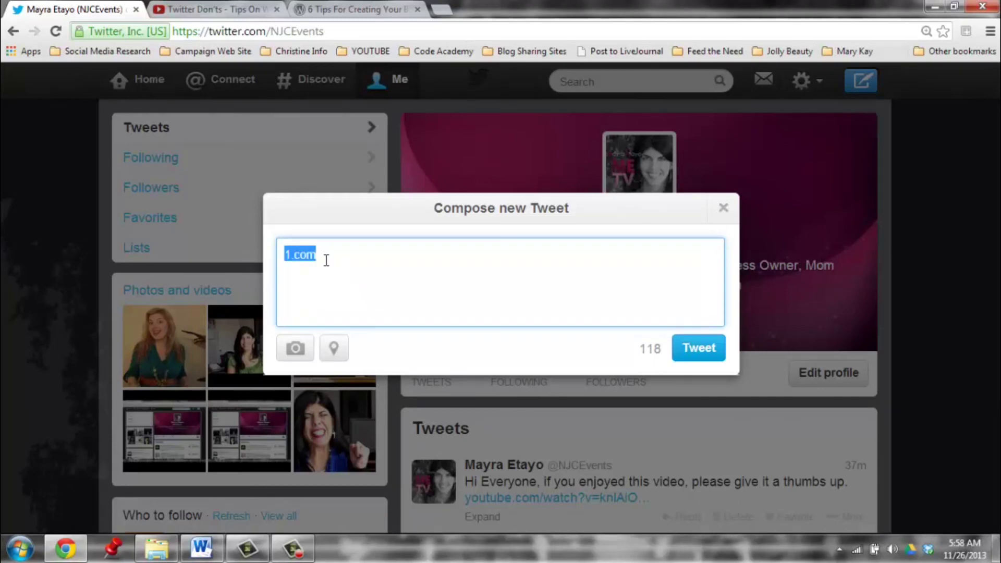
key(BackSpace)
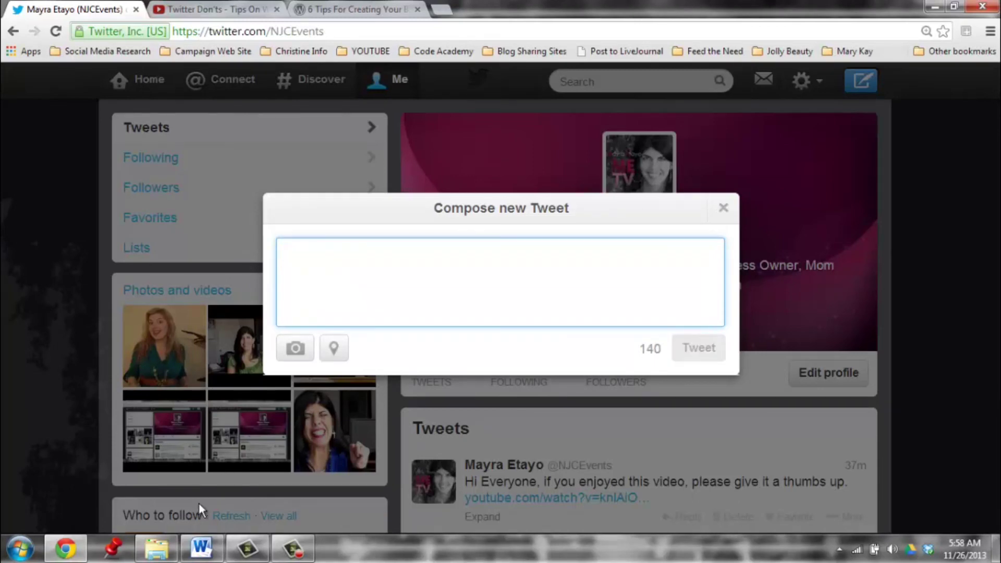
Copy 'Hi Everyone, if you enjoyed this video, please give it a thumbs up.' from Word into the tweet
click(201, 548)
drag(398, 276, 106, 278)
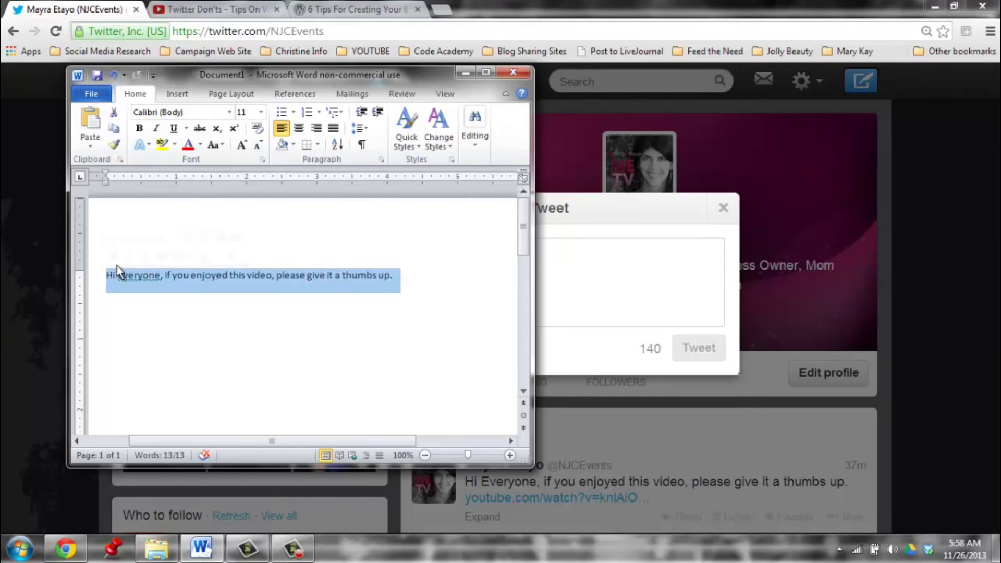
key(ctrl+c)
click(578, 282)
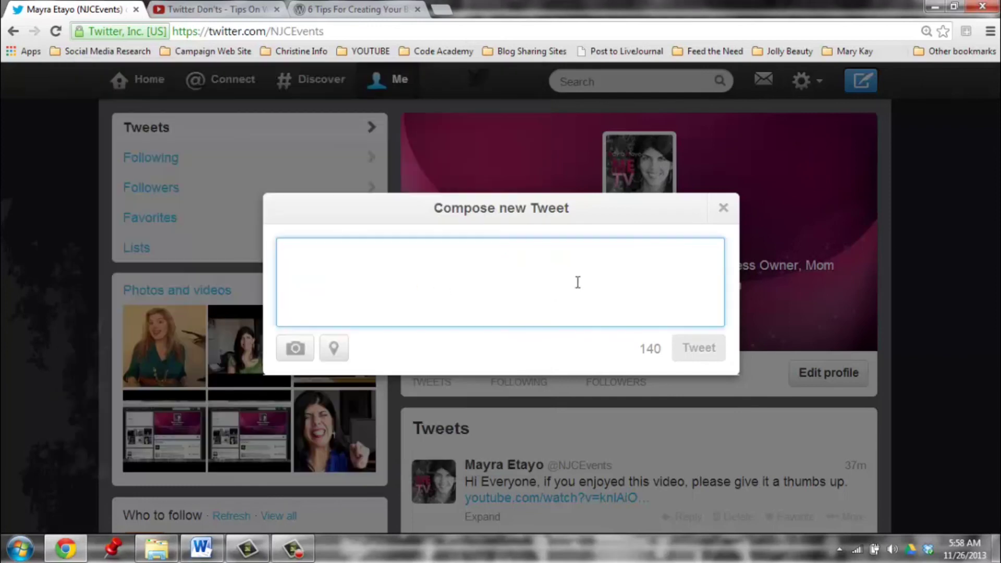
key(ctrl+v)
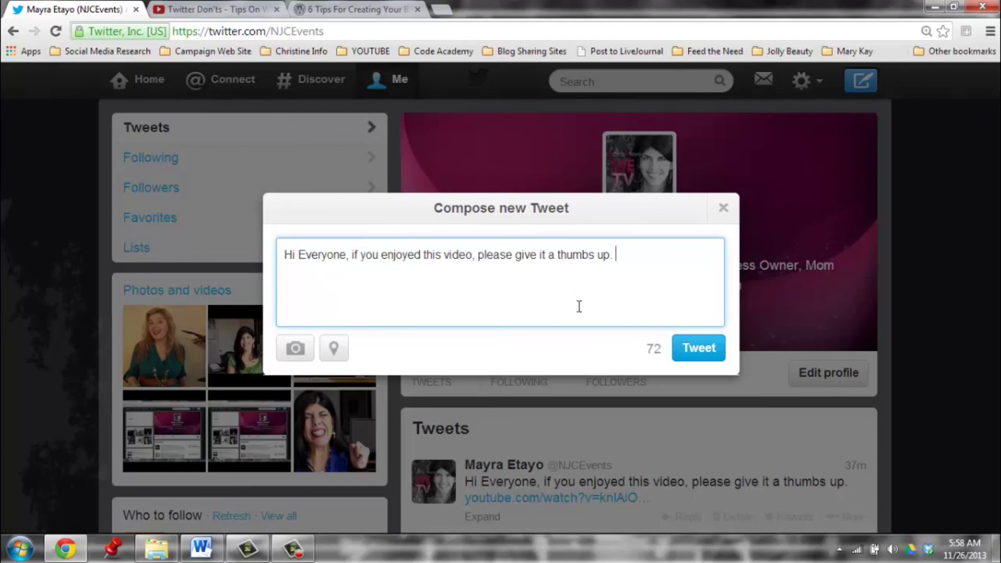
click(165, 7)
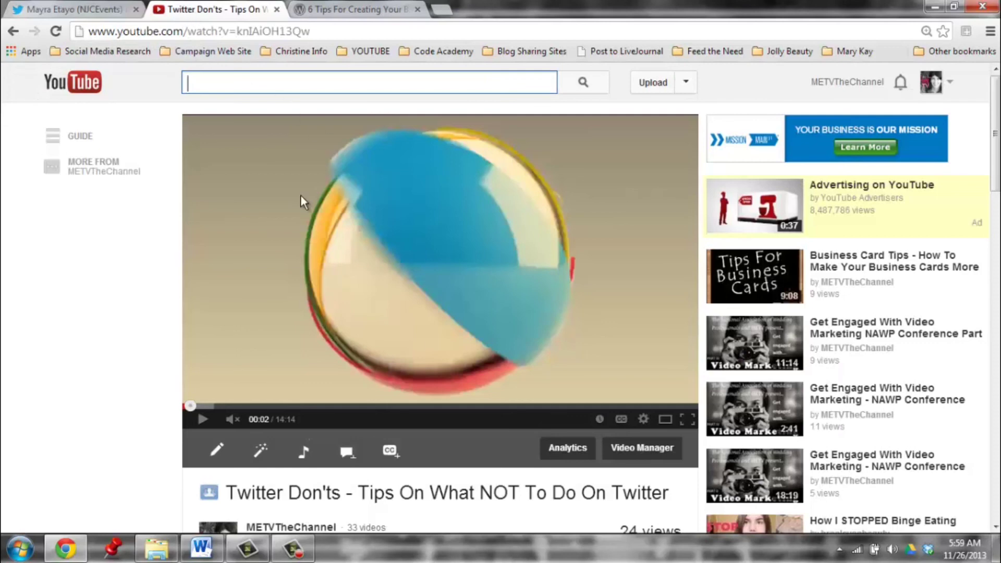
Copy the Twitter Don'ts video's YouTube address, then return to the tweet draft
drag(326, 30, 71, 18)
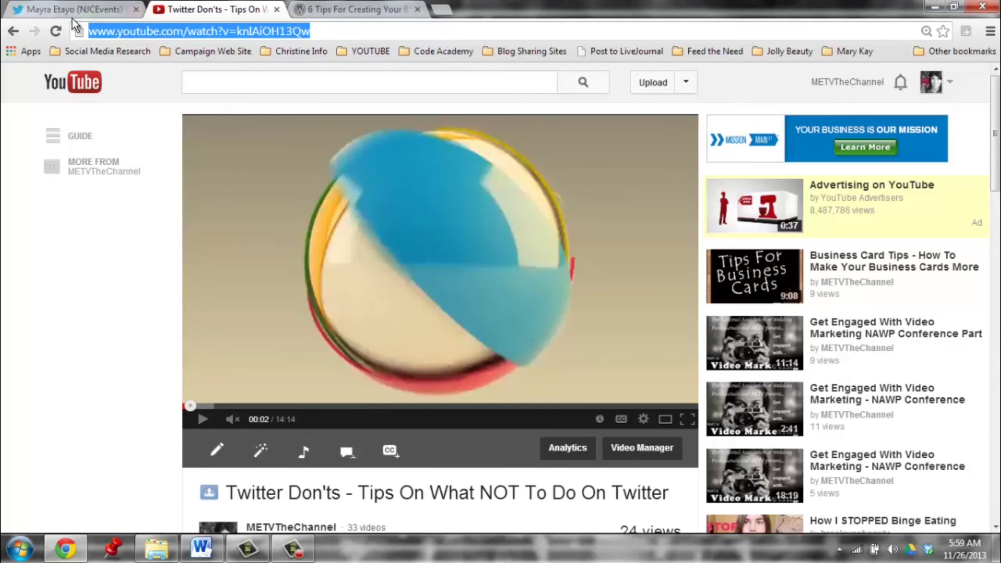
click(167, 89)
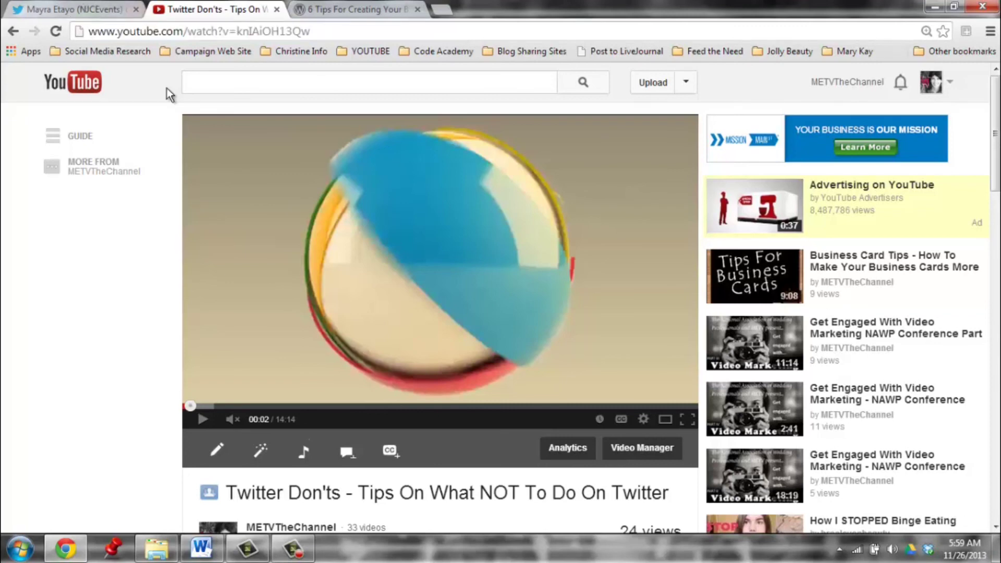
click(99, 10)
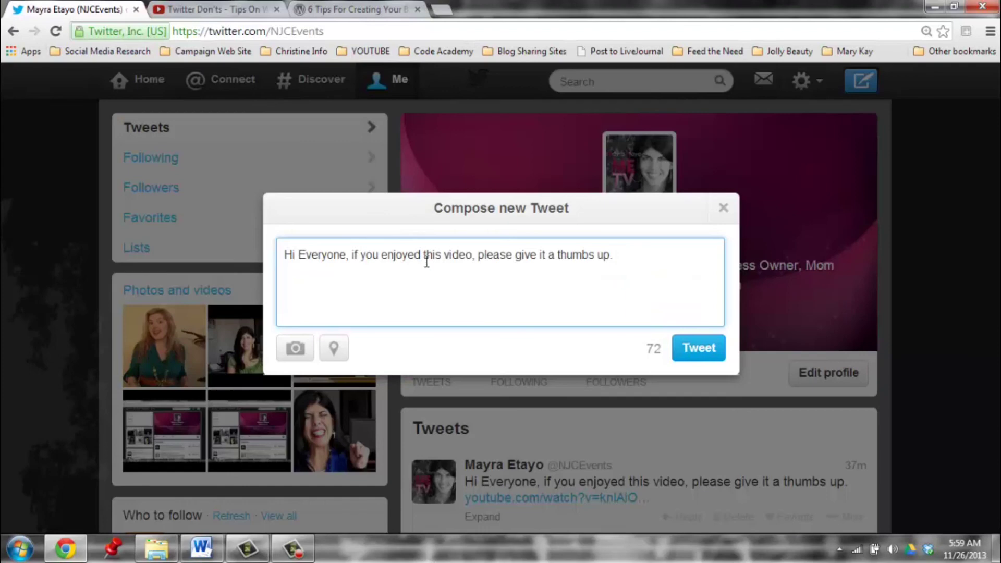
Paste the YouTube link, add #Twitter after 'thumbs up.', and post the tweet
key(ctrl+v)
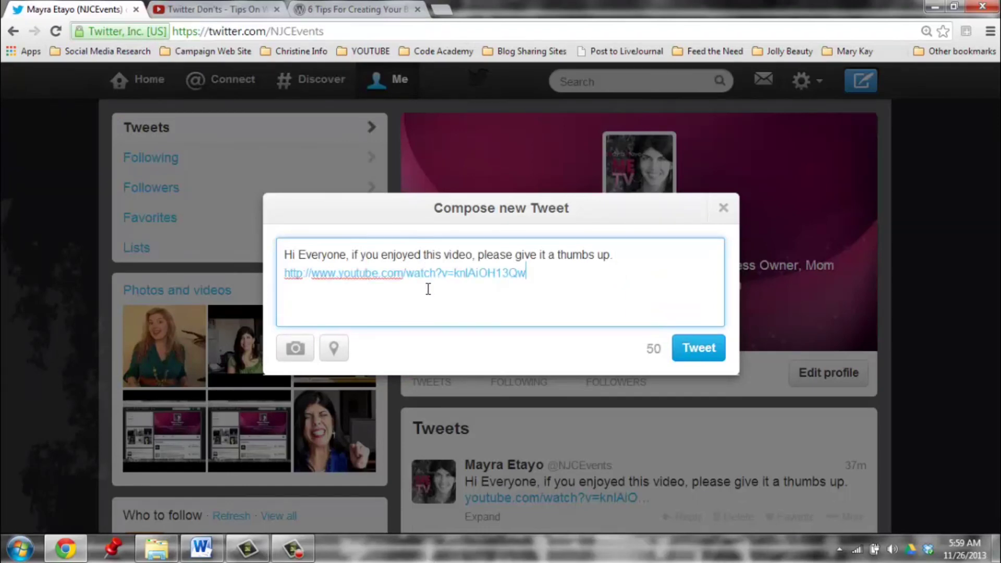
click(653, 253)
text(#)
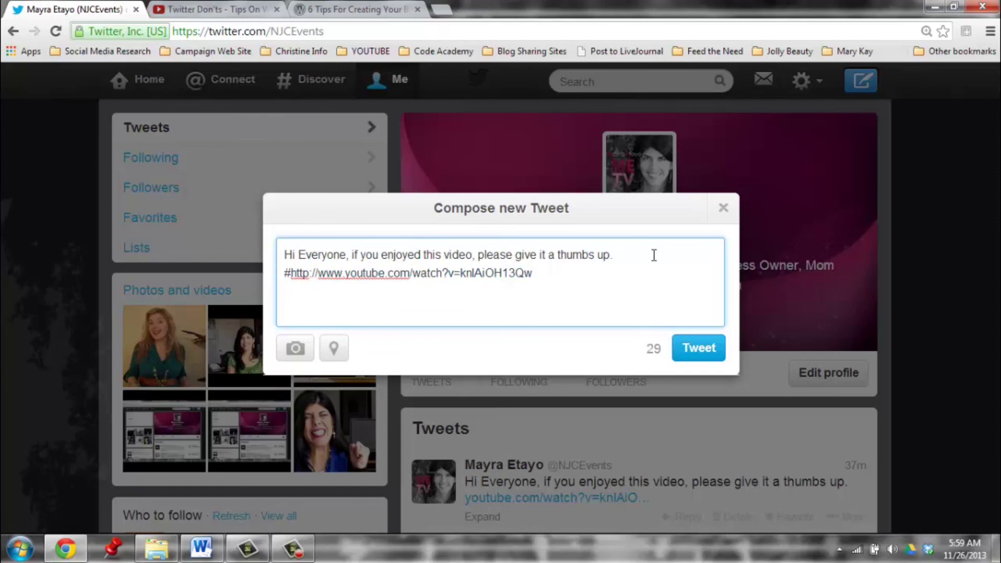
text(Twit)
text(ter)
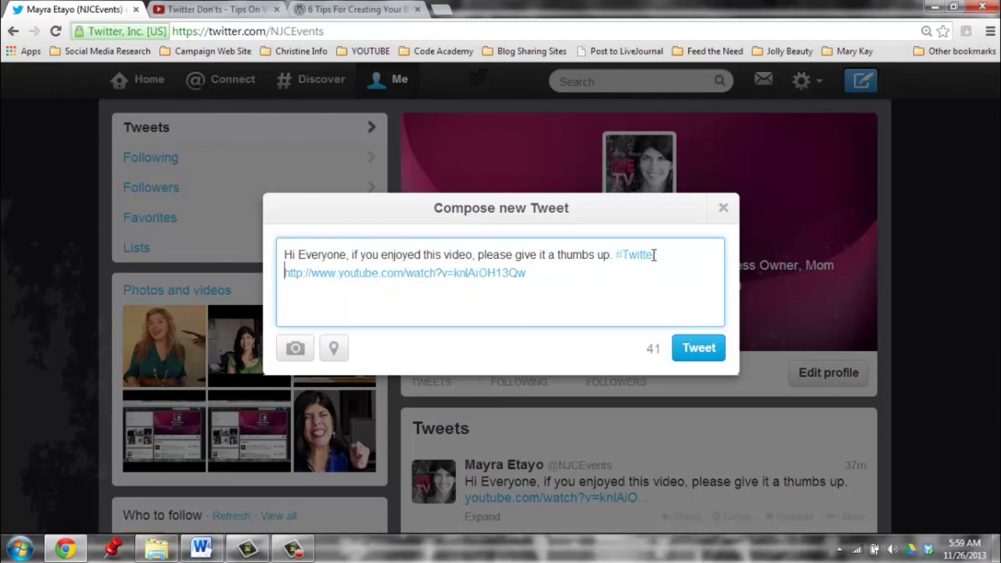
click(710, 352)
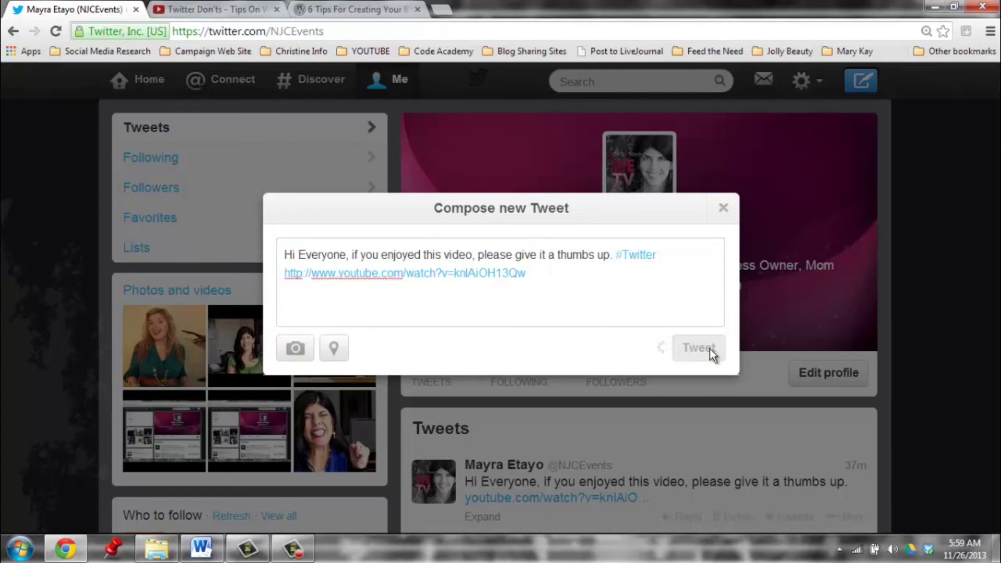
Scroll the profile to check the new thumbs-up tweet heads the tweet list
scroll(726, 342, down, 4)
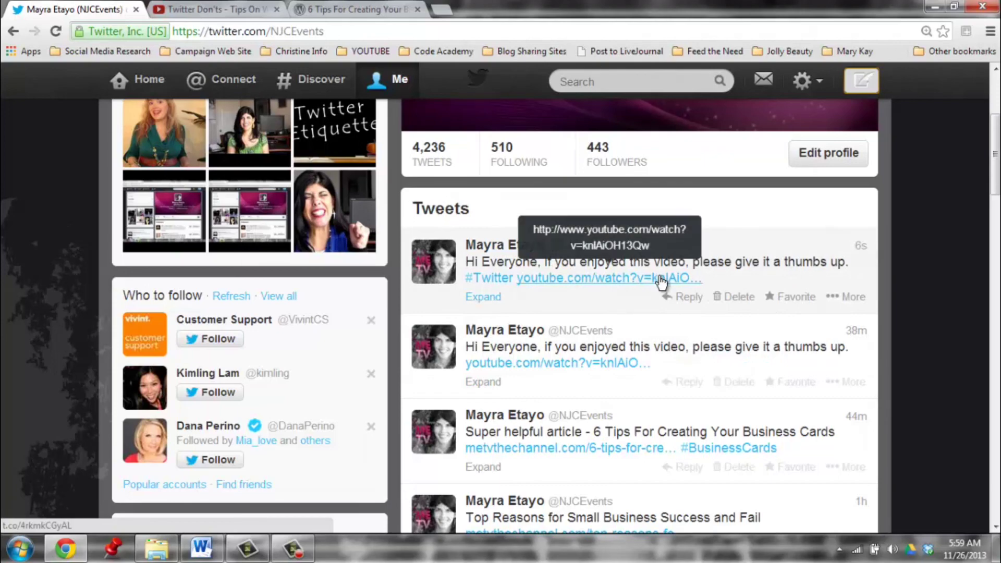
scroll(667, 296, down, 4)
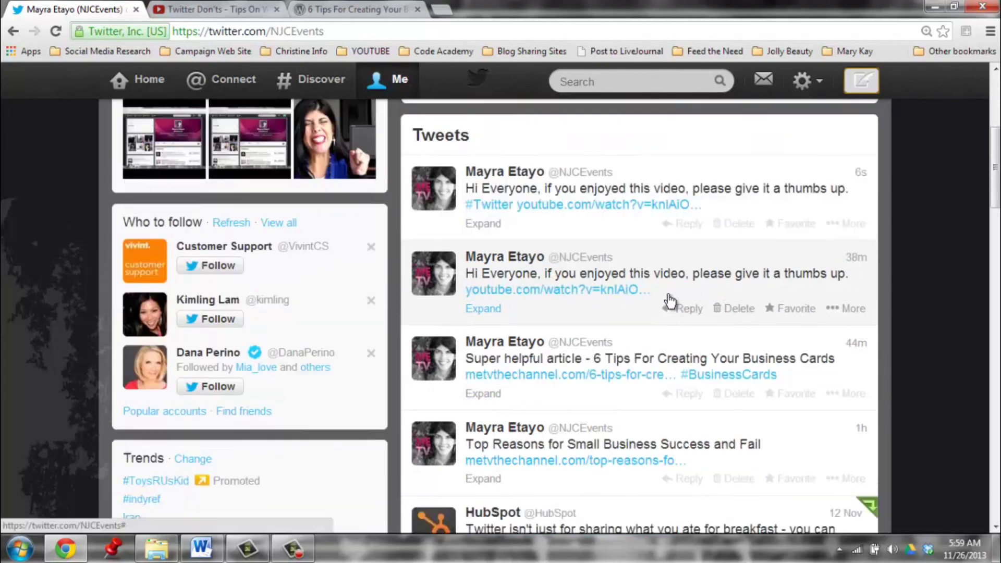
scroll(666, 298, up, 7)
scroll(671, 298, down, 1)
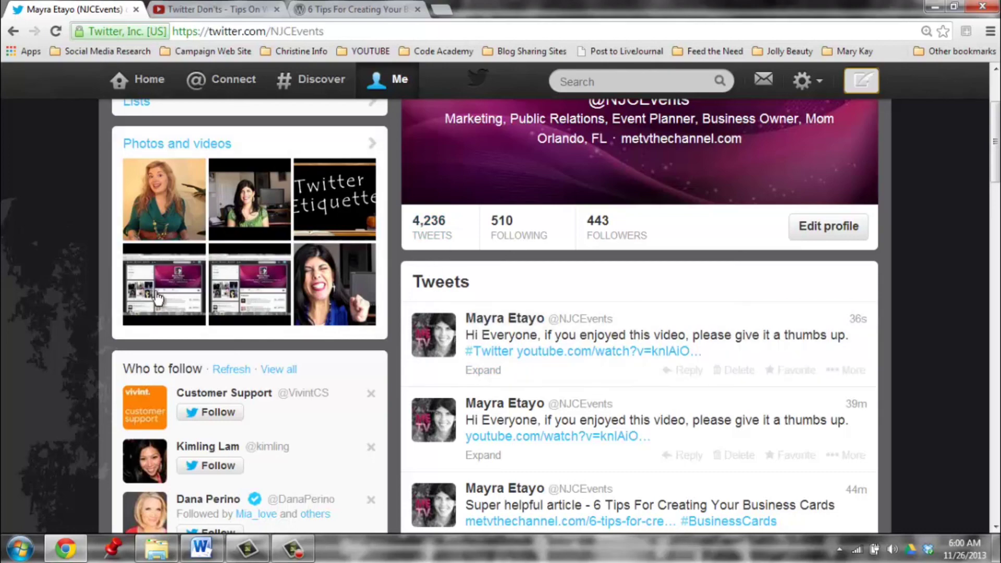
scroll(908, 369, up, 3)
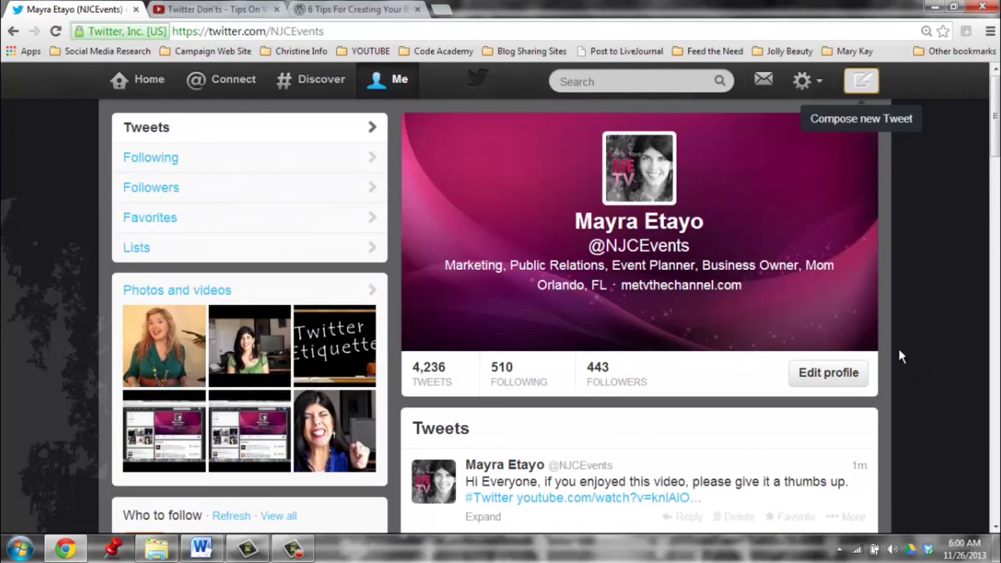